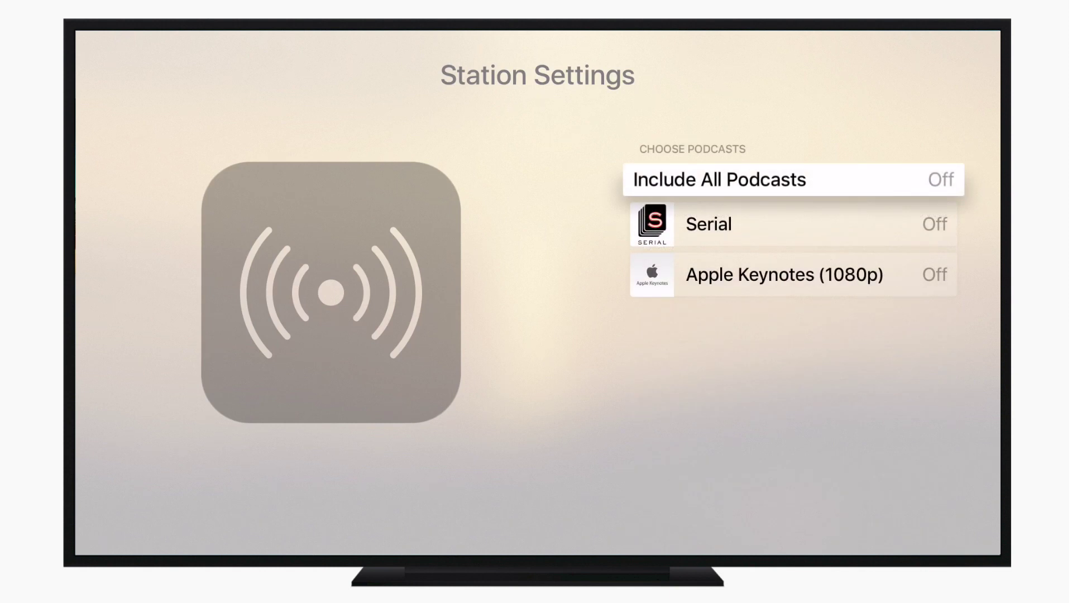
Step: Turn on Include All Podcasts for the andrews station
{"action": "key", "text": "Down"}
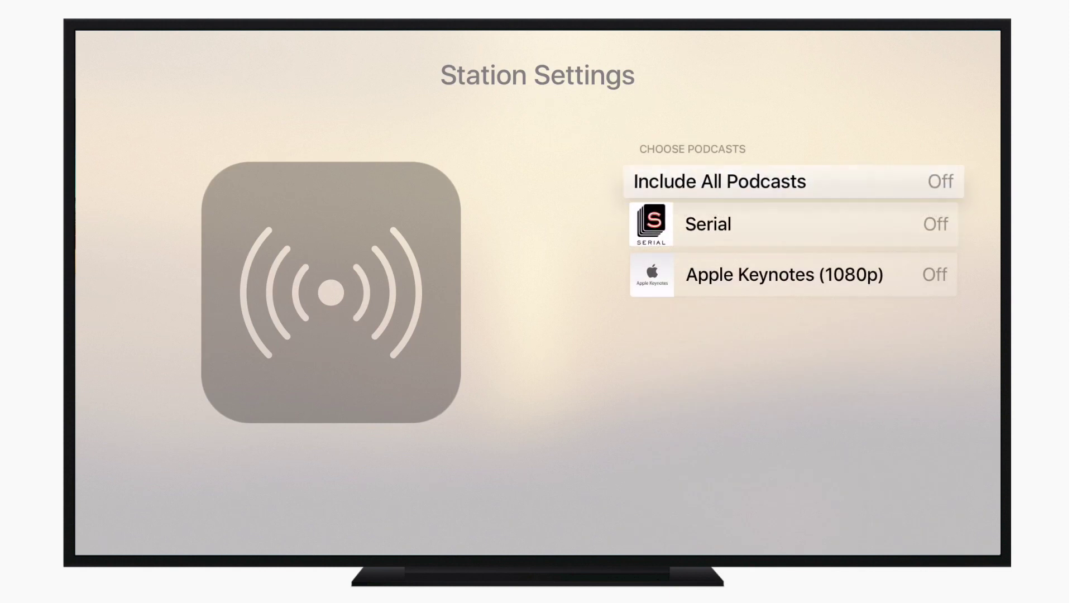
{"action": "key", "text": "Up"}
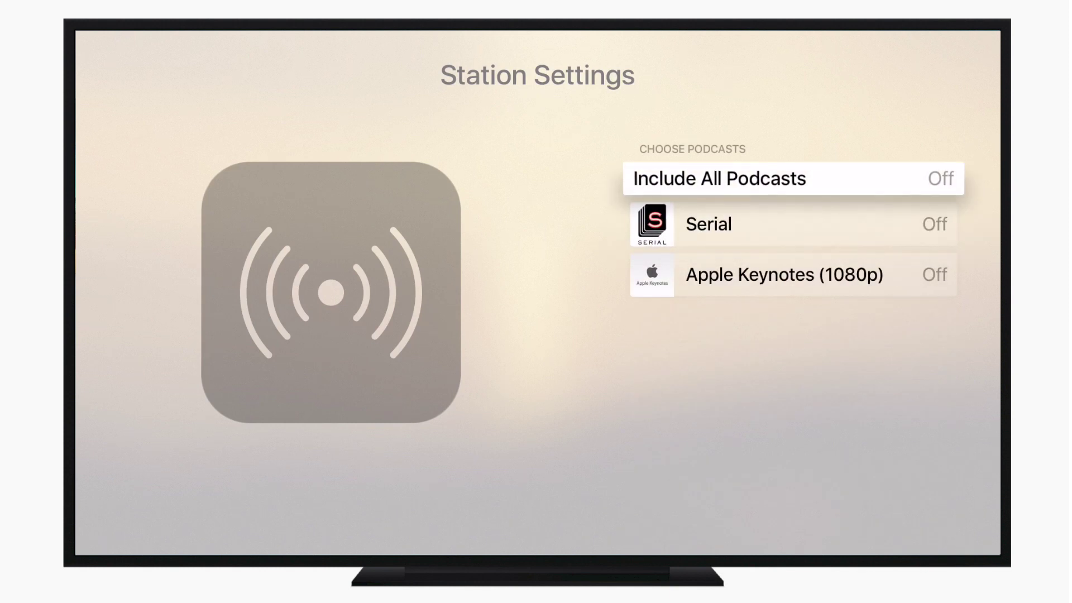
{"action": "key", "text": "Return"}
{"action": "key", "text": "Escape"}
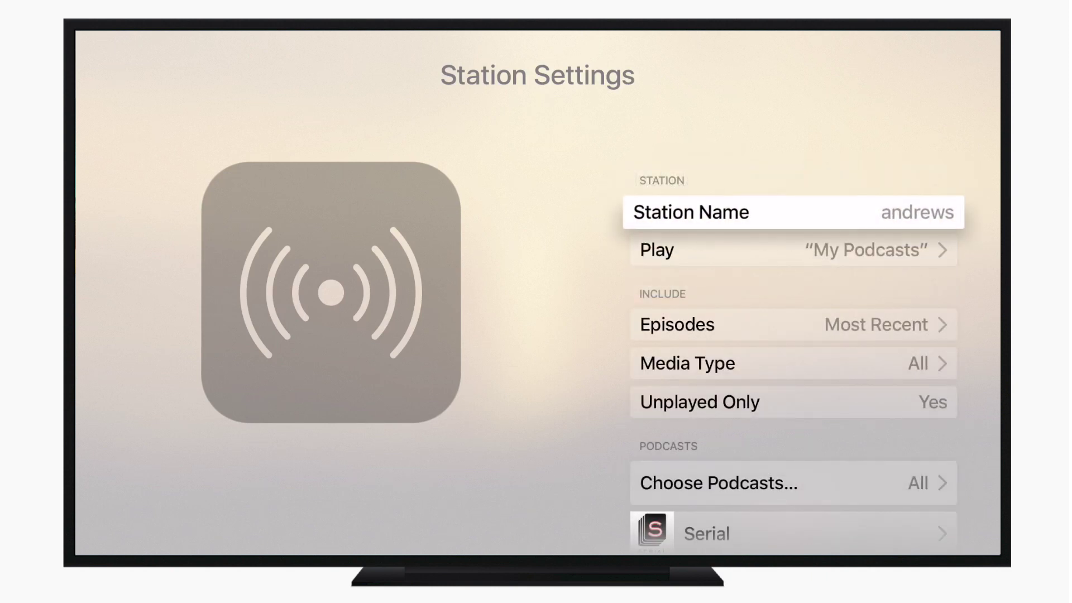
Step: Review the andrews station settings and its two-episode list, back in My Podcasts
{"action": "key", "text": "Down"}
{"action": "key", "text": "Down"}
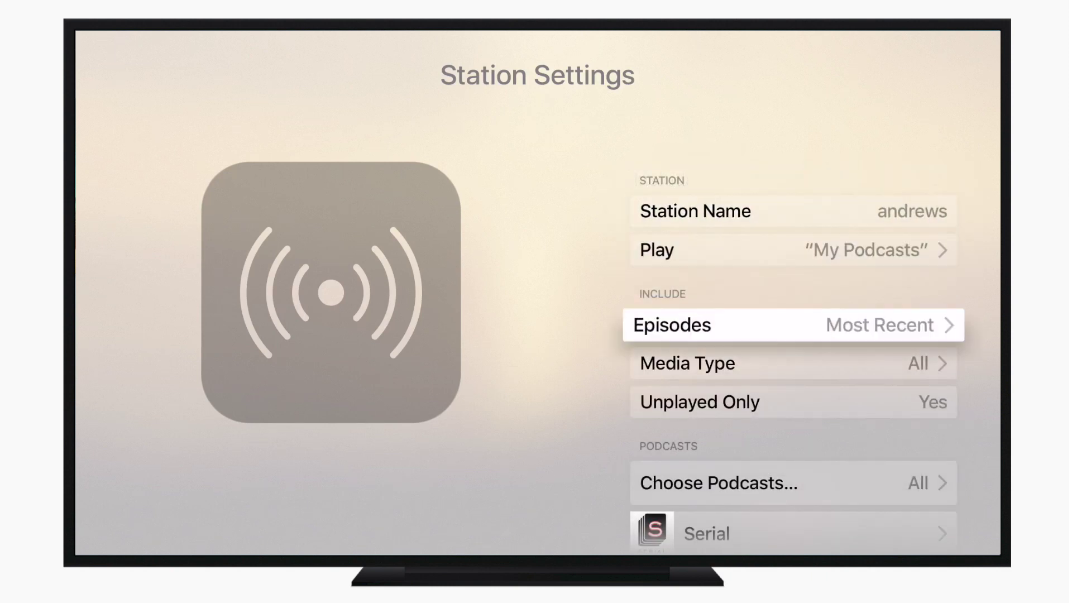
{"action": "key", "text": "Down"}
{"action": "key", "text": "Down"}
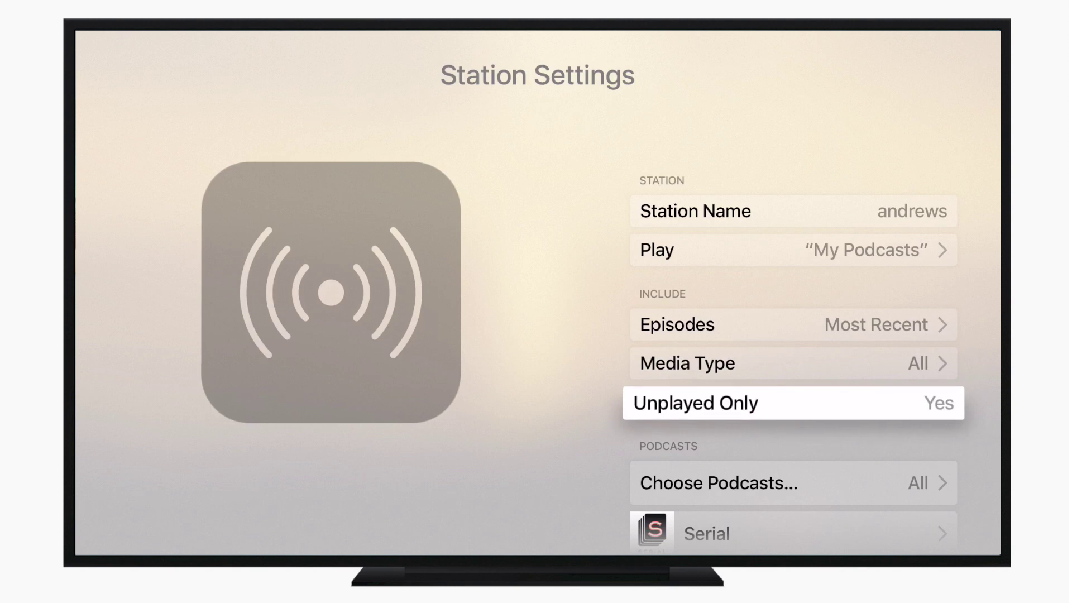
{"action": "key", "text": "Down"}
{"action": "key", "text": "Down"}
{"action": "key", "text": "Down"}
{"action": "key", "text": "Escape"}
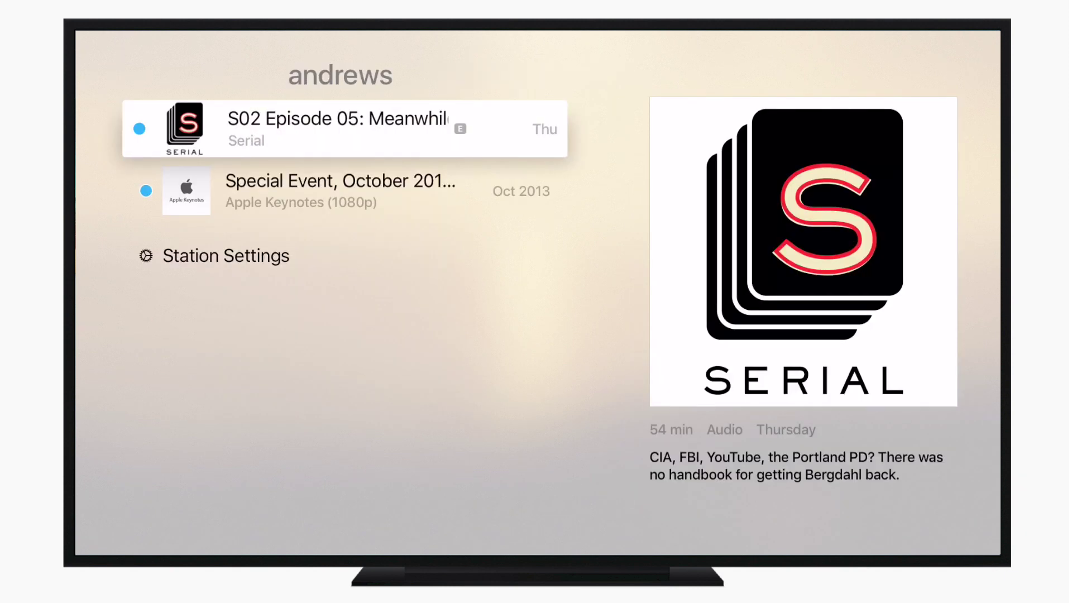
{"action": "key", "text": "Escape"}
Step: Browse the Serial and Apple Keynotes podcasts, ending on the andrews station
{"action": "key", "text": "Down"}
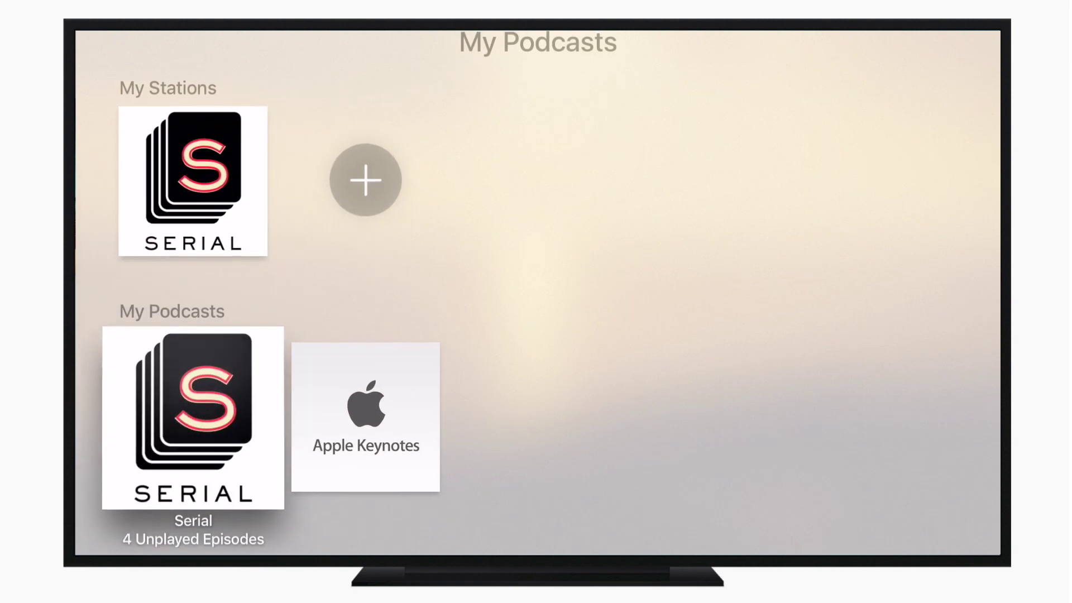
{"action": "key", "text": "Right"}
{"action": "key", "text": "Left"}
{"action": "key", "text": "Up"}
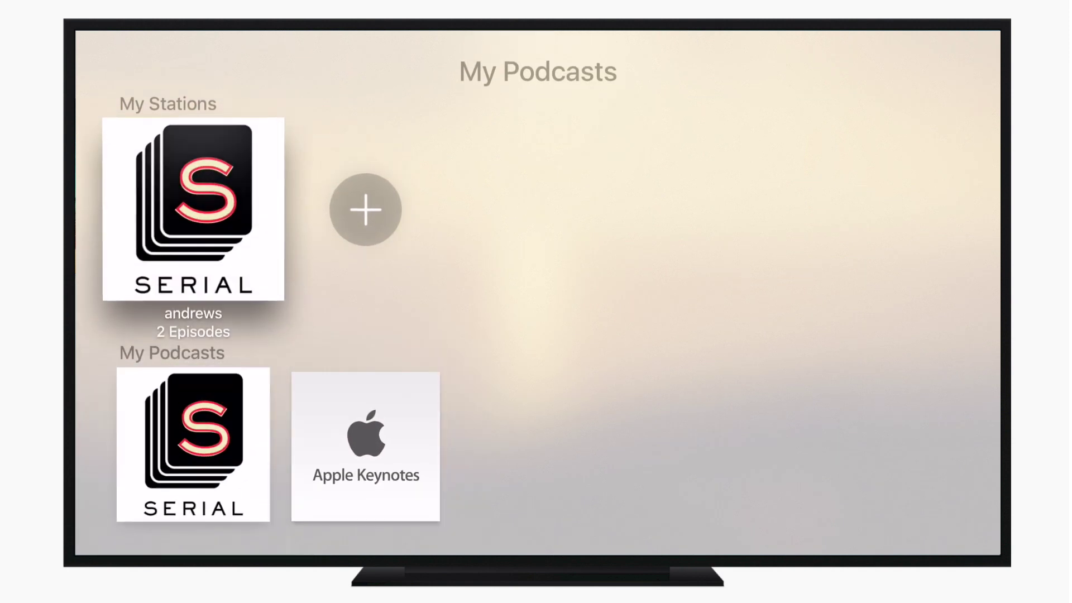
Step: Scroll Featured past Inside The Times, TANIS, Bon Appétit Foodcast and One Bad Mother, then return to top
{"action": "key", "text": "Up"}
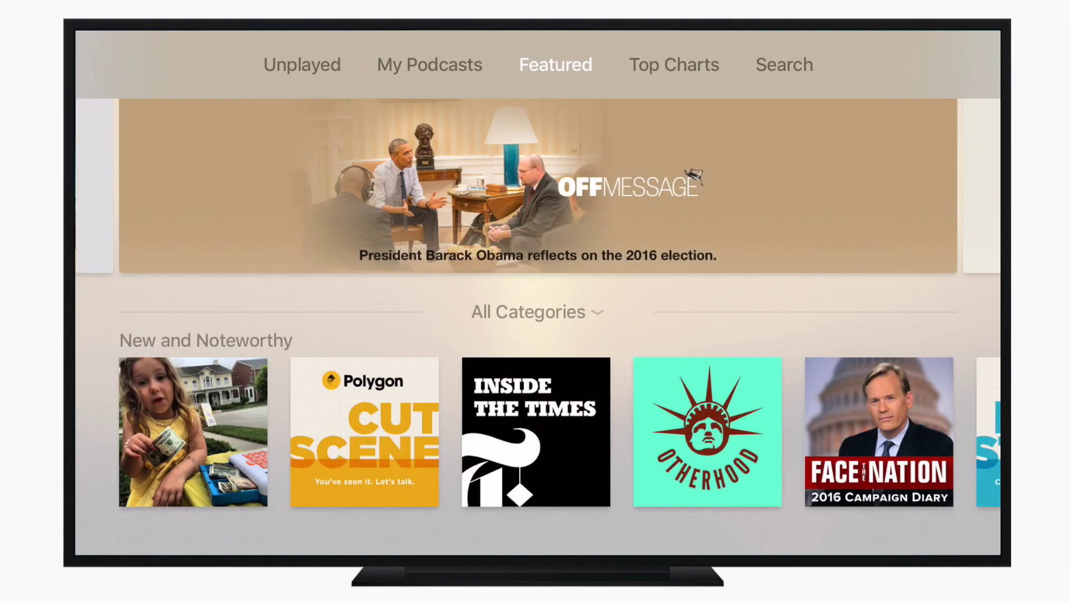
{"action": "key", "text": "Down"}
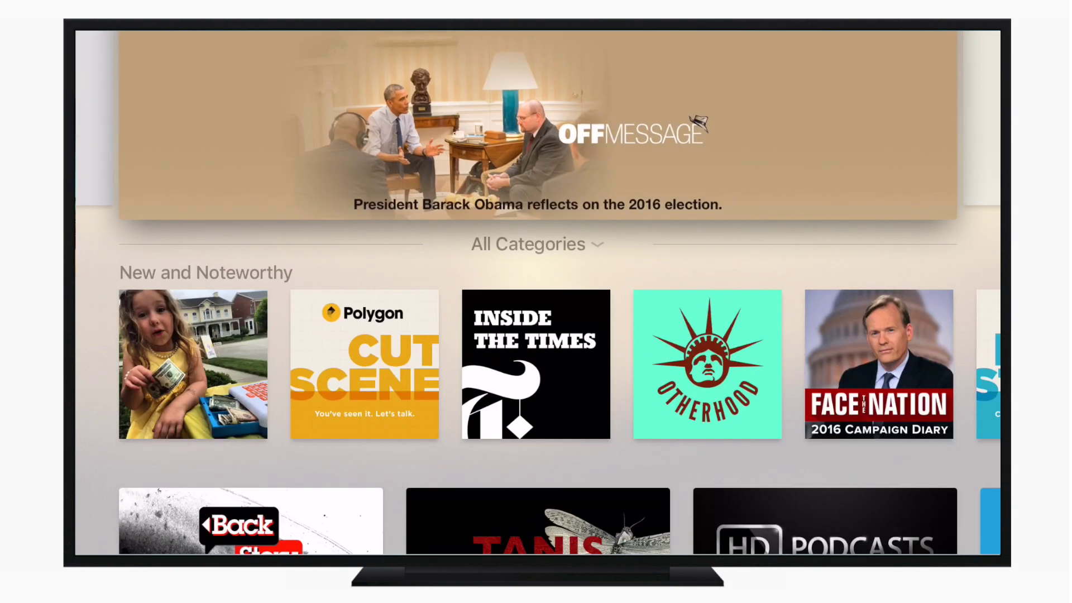
{"action": "key", "text": "Down"}
{"action": "key", "text": "Down"}
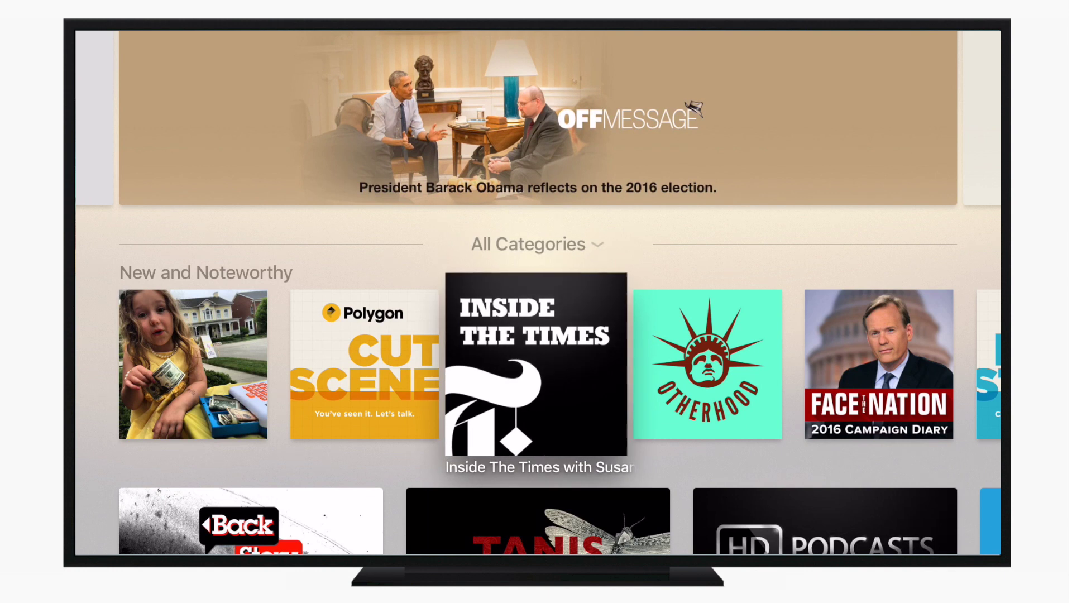
{"action": "key", "text": "Down"}
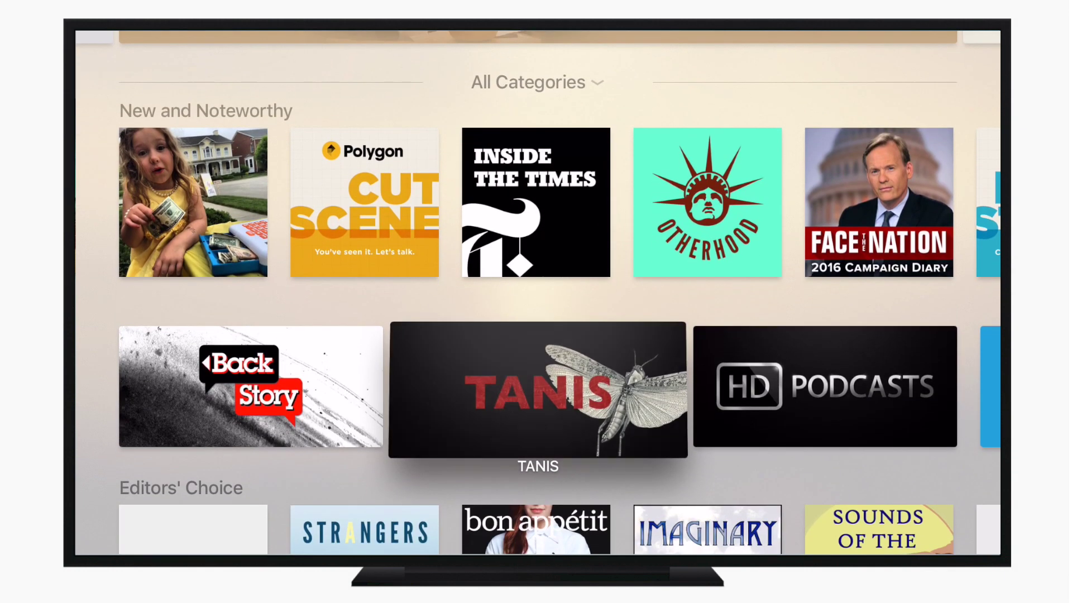
{"action": "key", "text": "Down"}
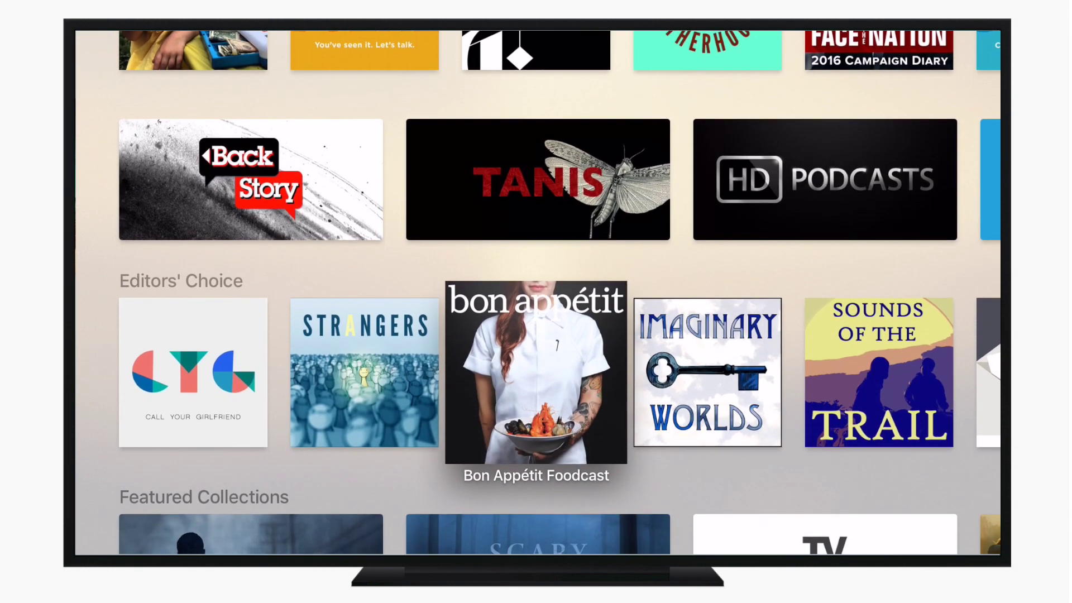
{"action": "key", "text": "Down"}
{"action": "key", "text": "Down"}
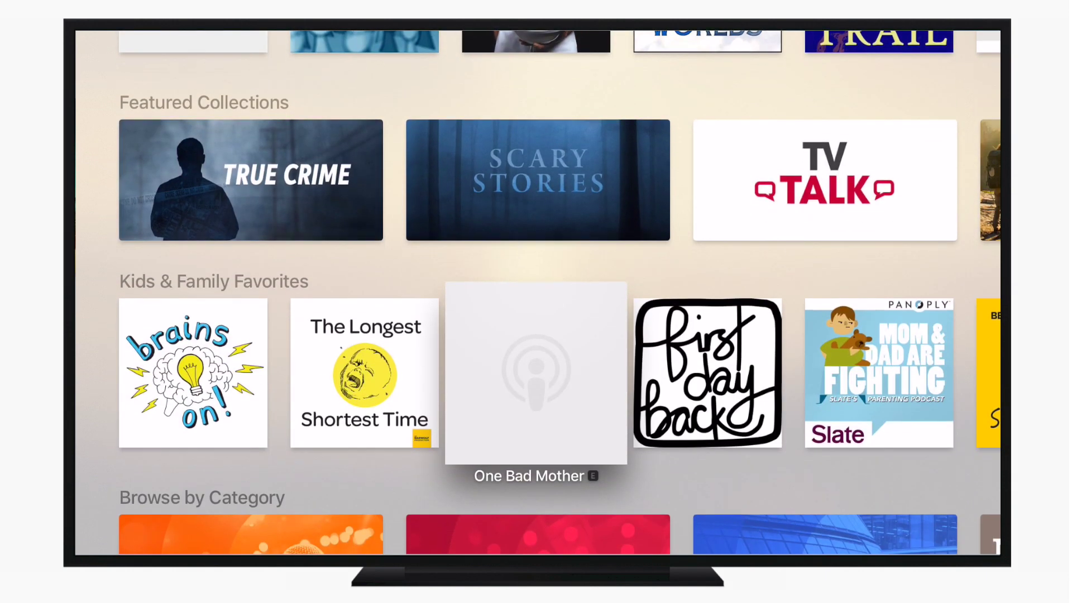
{"action": "key", "text": "Down"}
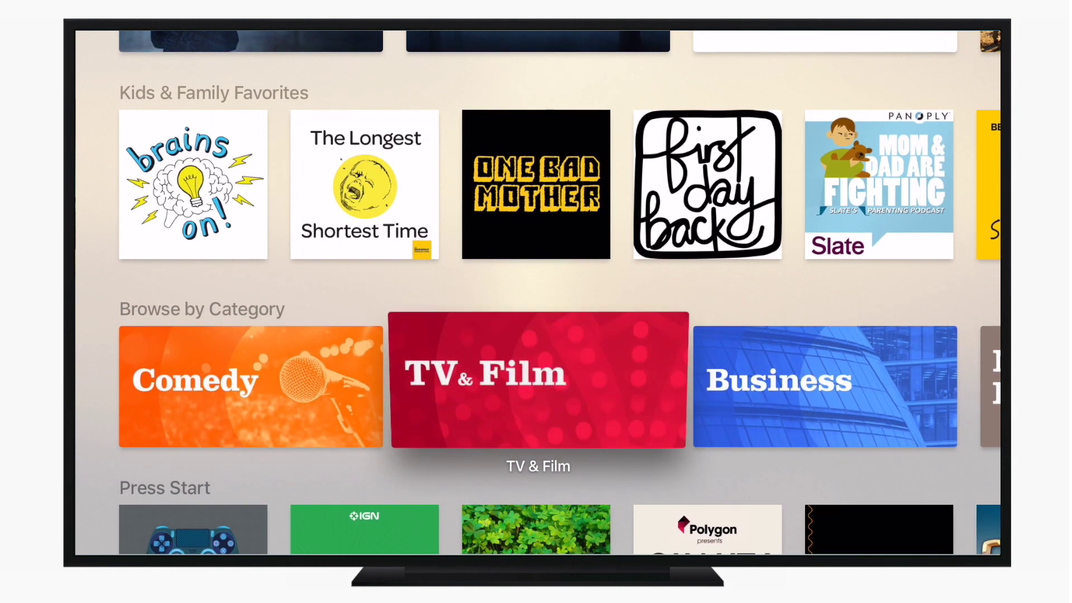
{"action": "key", "text": "Up"}
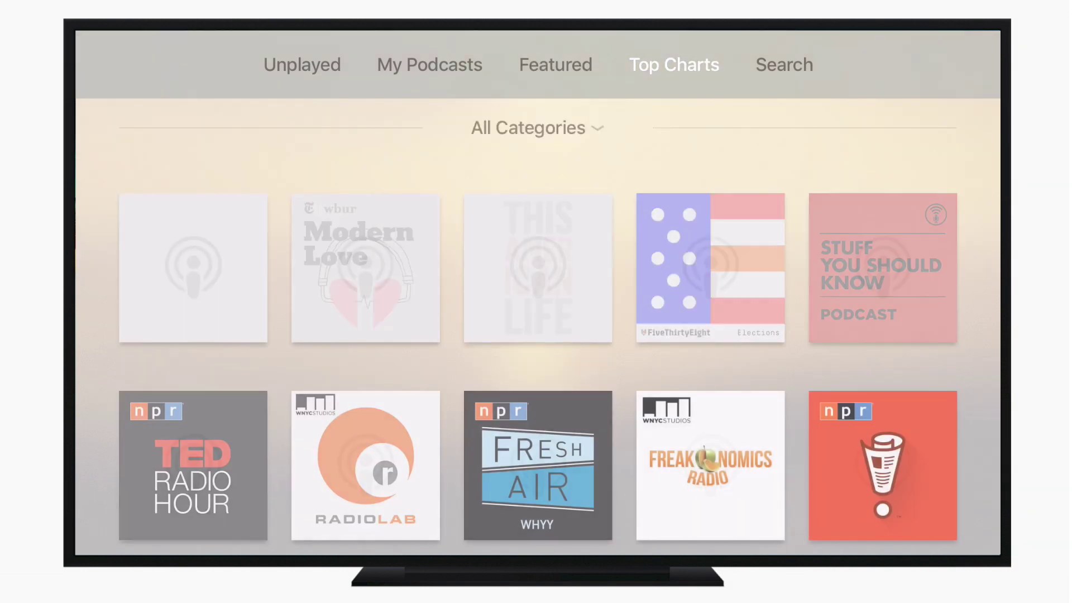
Step: Browse the Top Charts grid through This American Life, Fresh Air, Freakonomics Radio and FiveThirtyEight
{"action": "key", "text": "Down"}
{"action": "key", "text": "Down"}
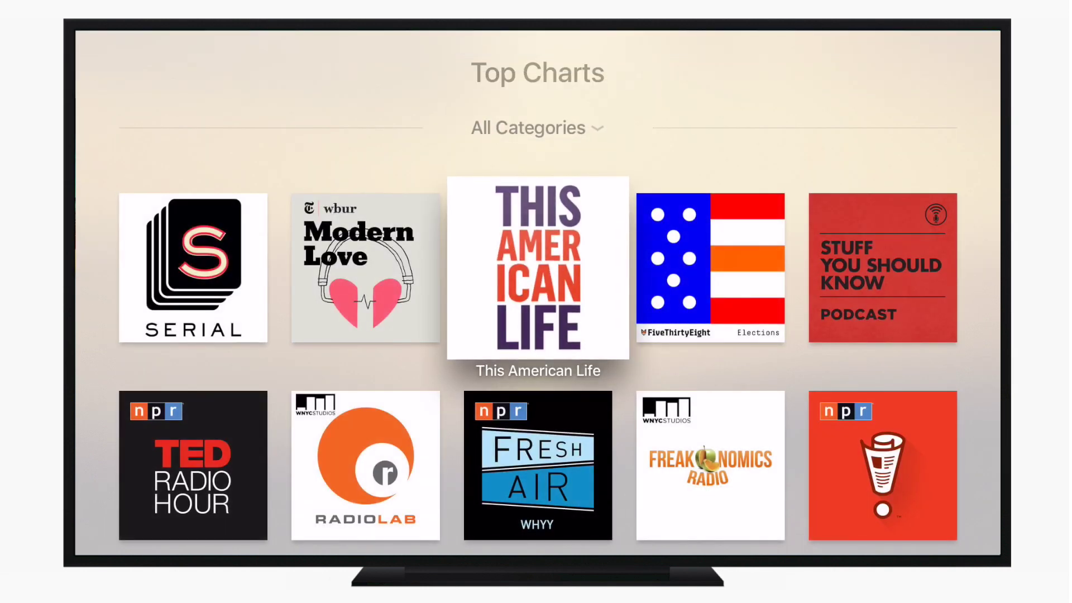
{"action": "key", "text": "Down"}
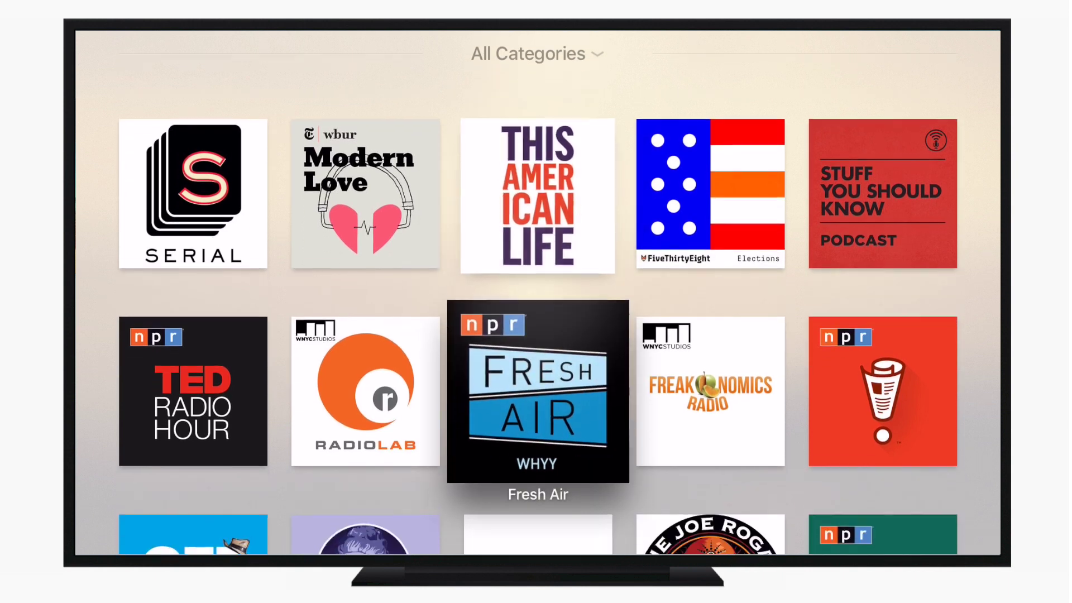
{"action": "key", "text": "Down"}
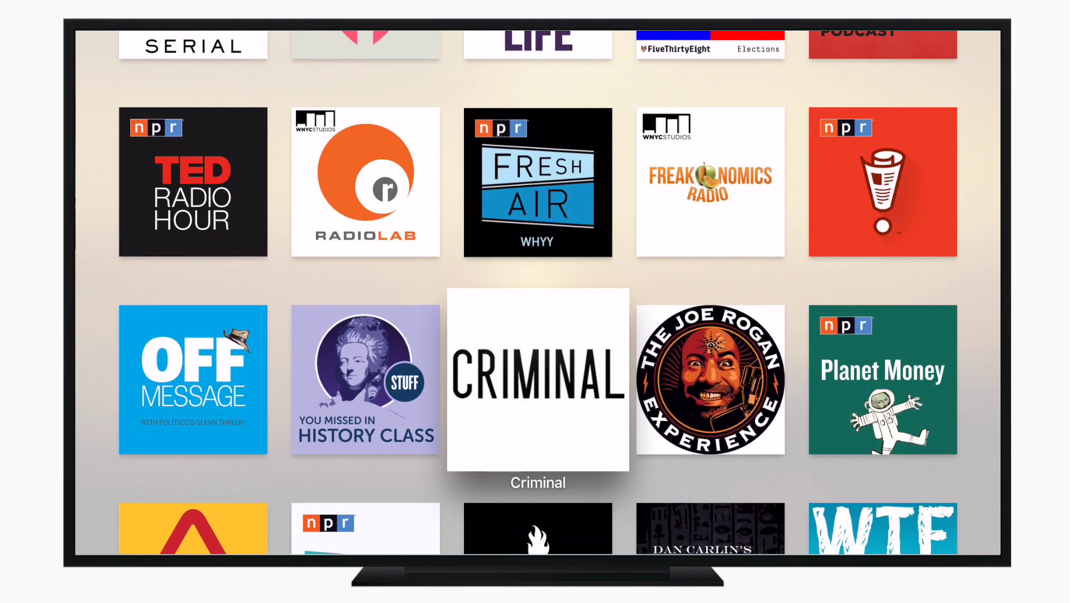
{"action": "key", "text": "Up"}
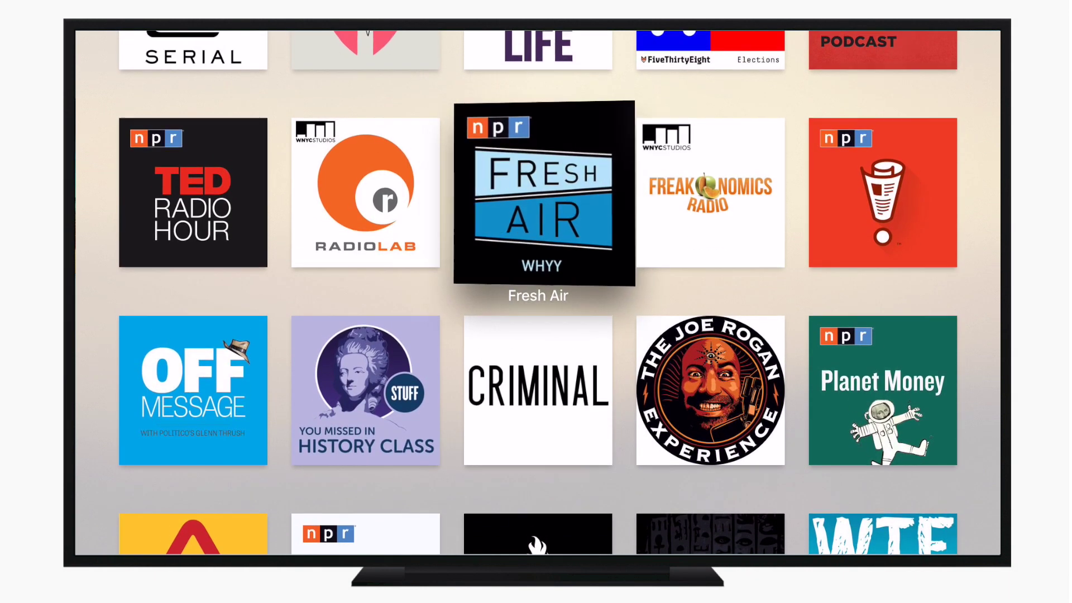
{"action": "key", "text": "Right"}
{"action": "key", "text": "Up"}
{"action": "key", "text": "Up"}
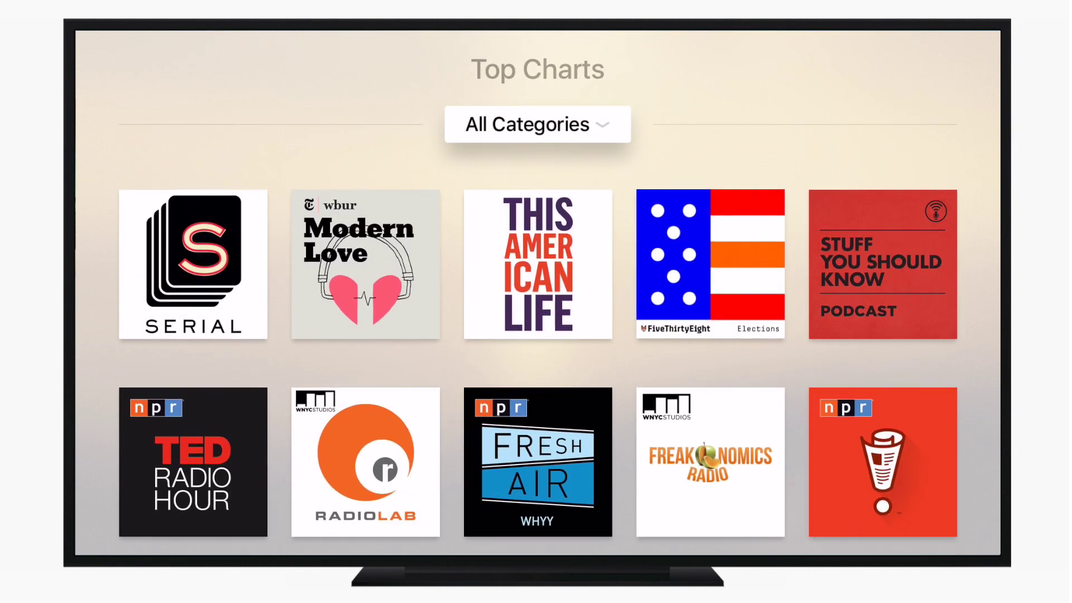
{"action": "key", "text": "Up"}
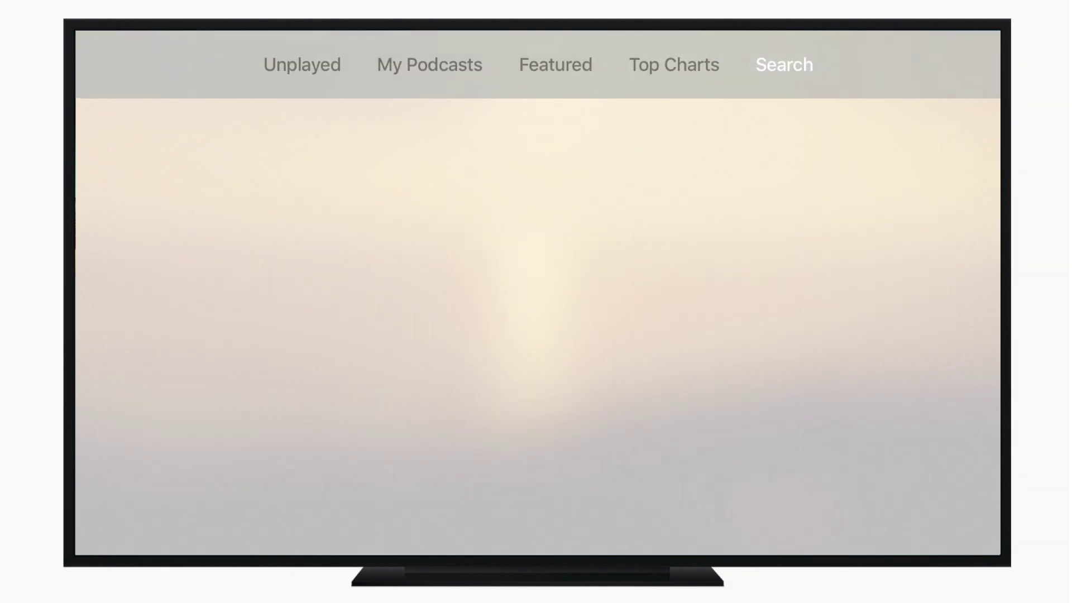
Step: Search for 'how' with the on-screen keyboard
{"action": "key", "text": "Down"}
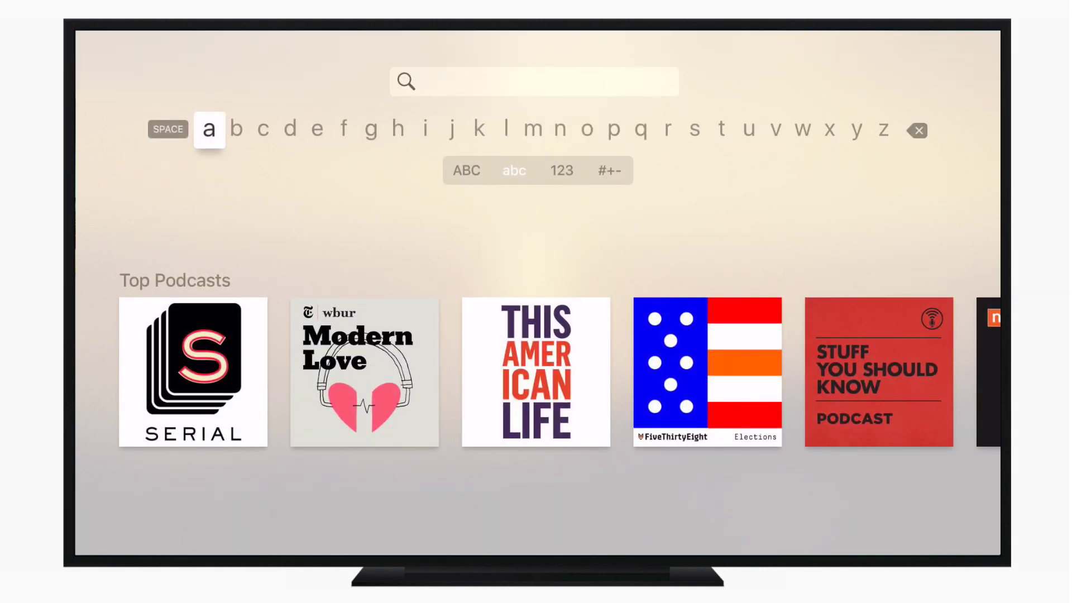
{"action": "key", "text": "Down"}
{"action": "key", "text": "Right"}
{"action": "key", "text": "Right"}
{"action": "key", "text": "Right"}
{"action": "key", "text": "Right"}
{"action": "key", "text": "Right"}
{"action": "key", "text": "Right"}
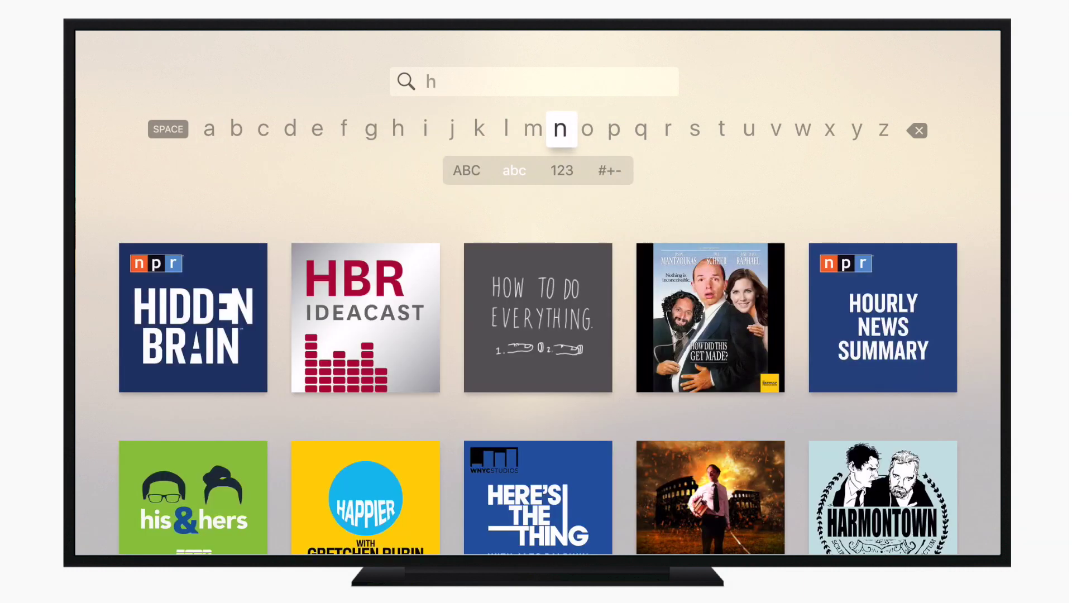
{"action": "key", "text": "Right"}
{"action": "key", "text": "Right"}
{"action": "key", "text": "Right"}
{"action": "key", "text": "Return"}
Step: Open How Did This Get Made? and play episode 128 Streets of Fire: LIVE!
{"action": "key", "text": "Down"}
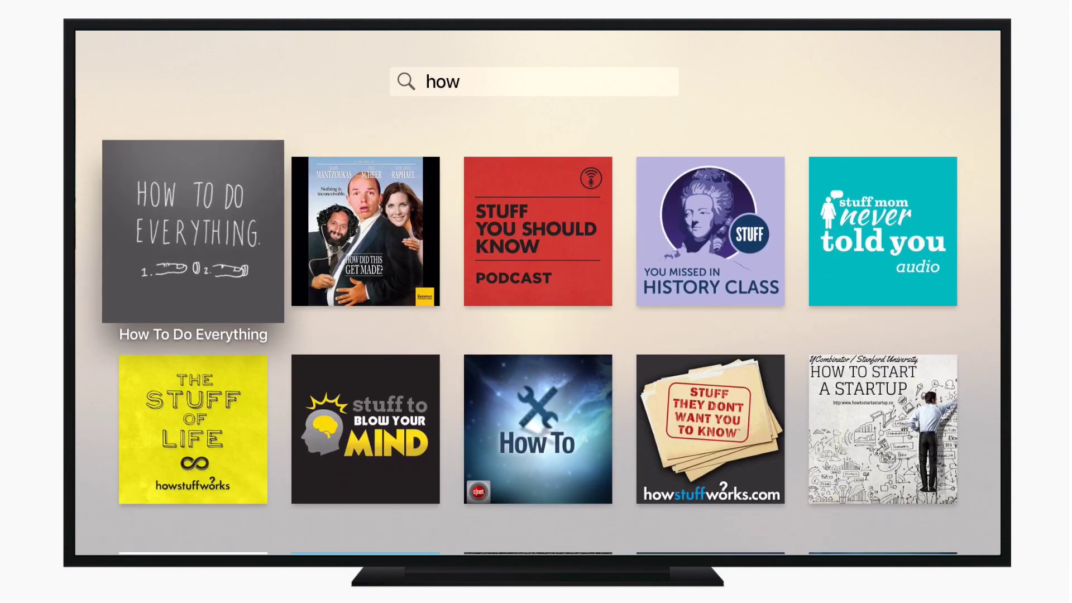
{"action": "key", "text": "Right"}
{"action": "key", "text": "Return"}
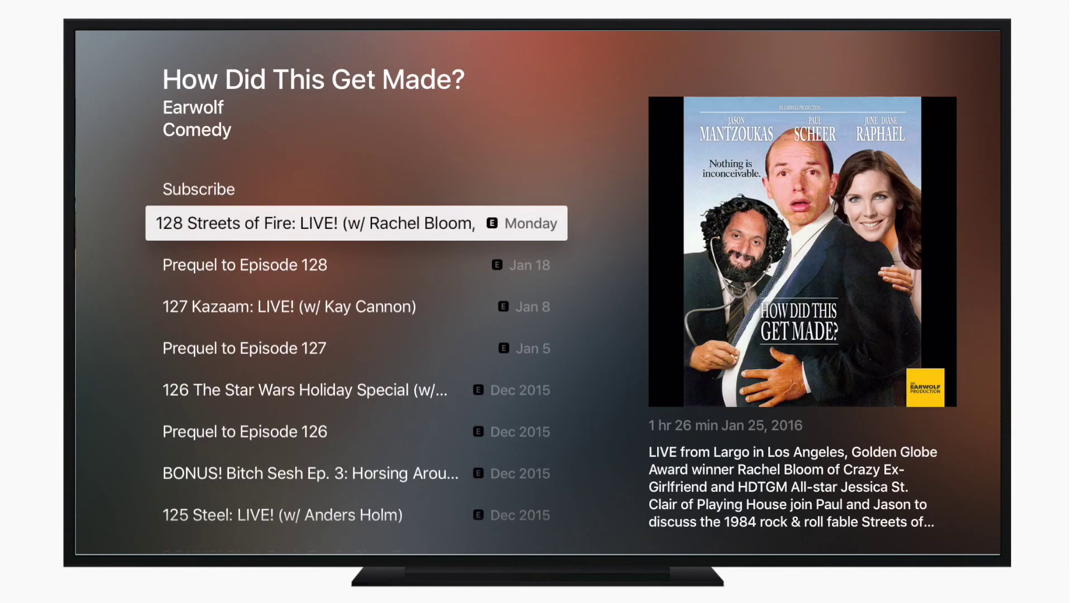
{"action": "key", "text": "Escape"}
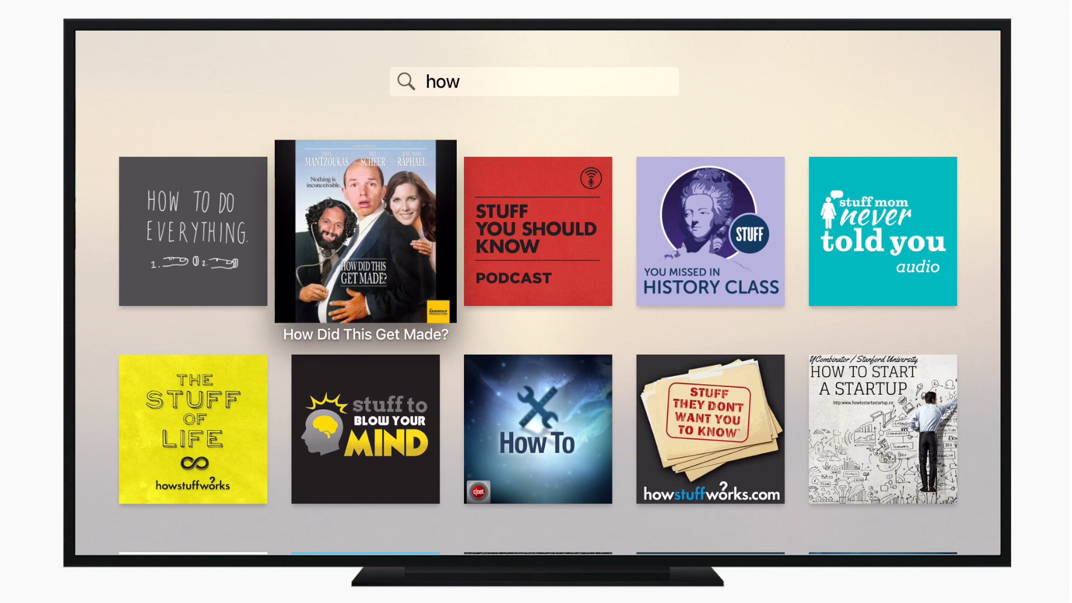
{"action": "key", "text": "Up"}
{"action": "key", "text": "Up"}
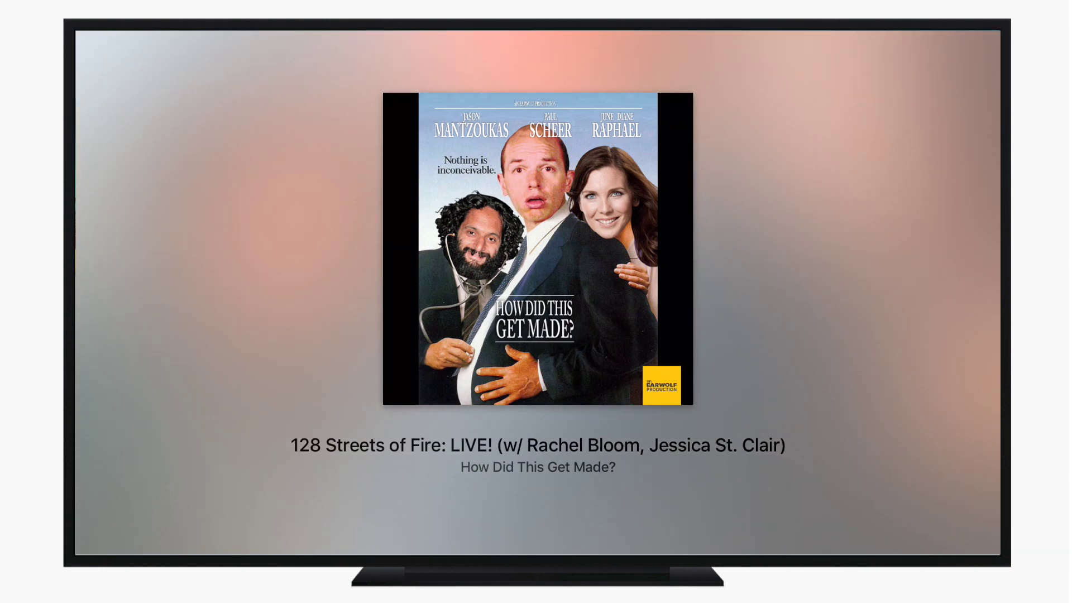
Step: View the Unplayed list topped by 128 Streets of Fire, then exit to the Apple TV home screen
{"action": "key", "text": "Up"}
{"action": "key", "text": "Left"}
{"action": "key", "text": "Left"}
{"action": "key", "text": "Left"}
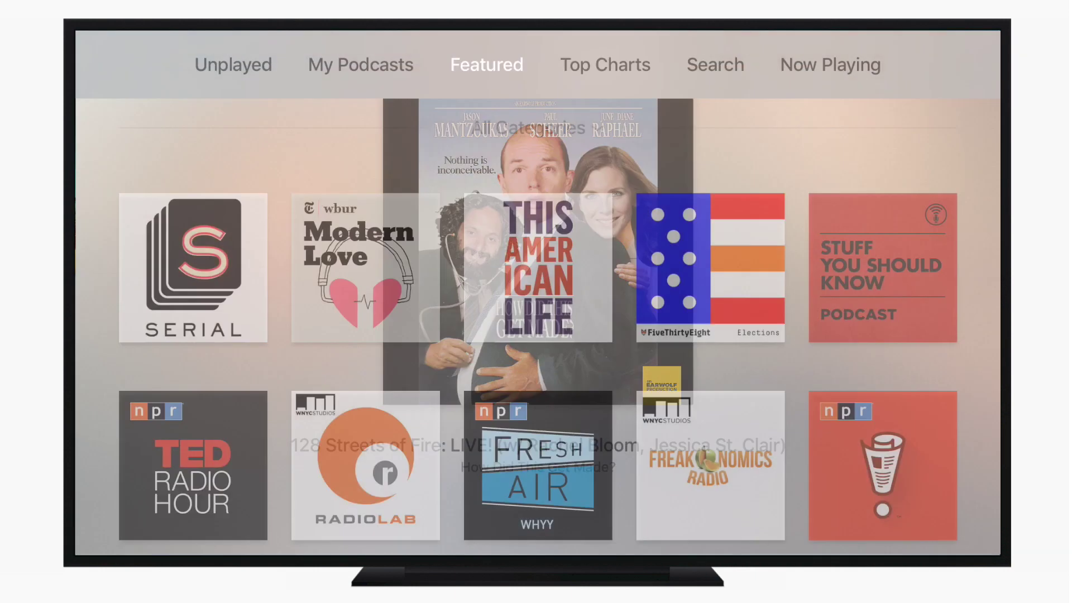
{"action": "key", "text": "Left"}
{"action": "key", "text": "Left"}
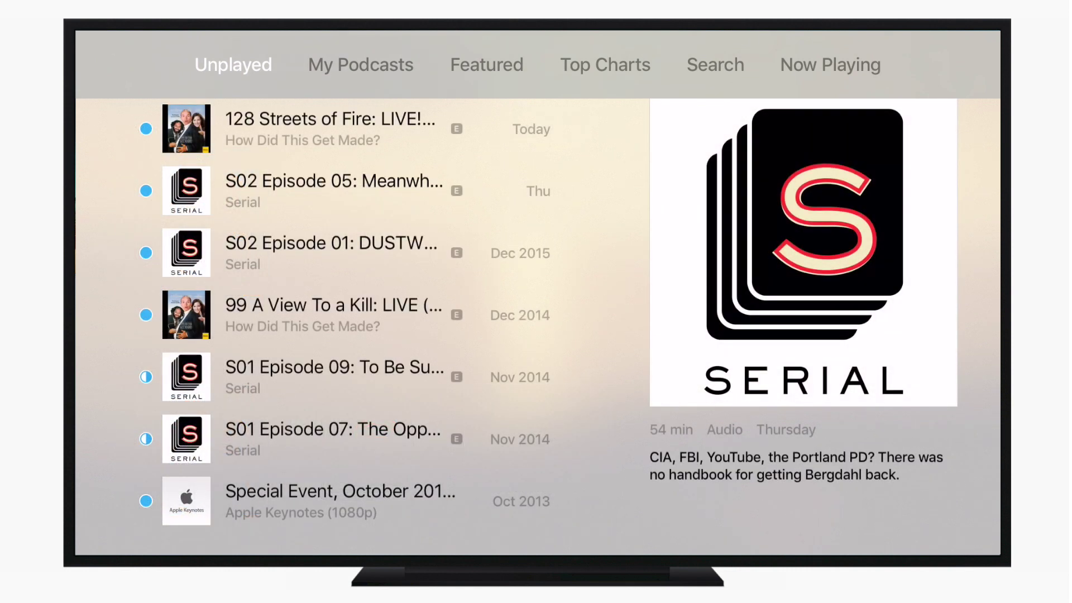
{"action": "key", "text": "Escape"}
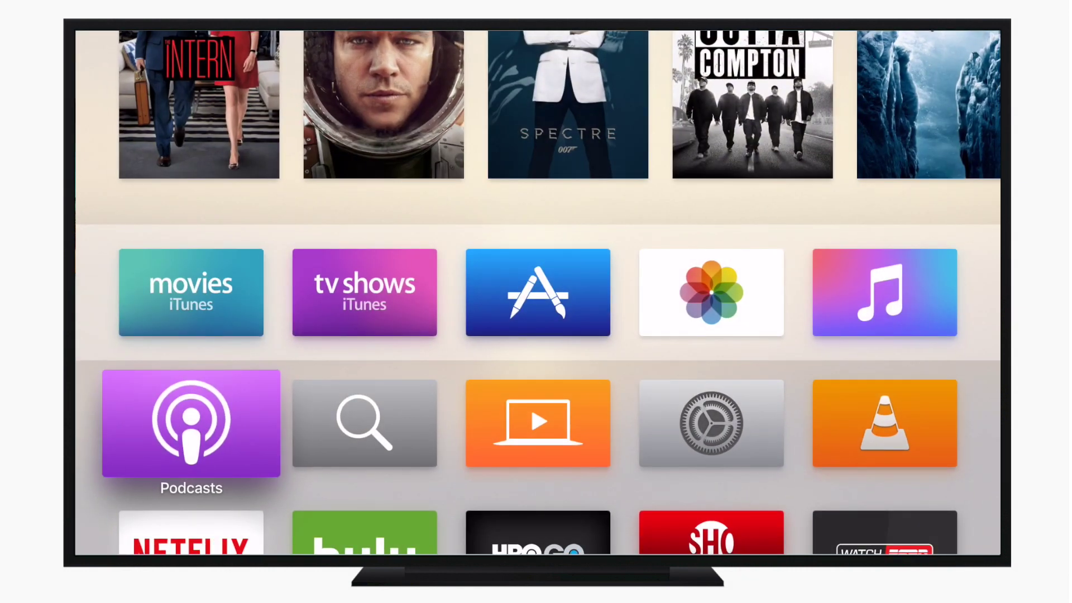